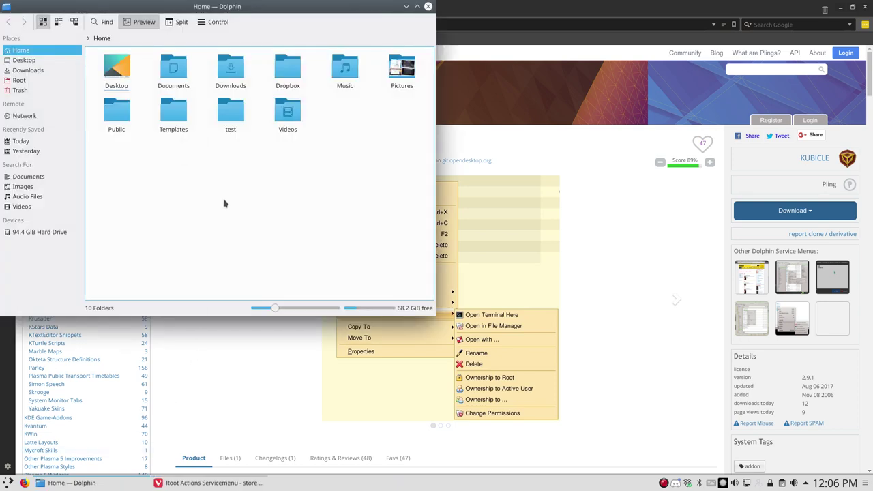
# - Inspect the Root Actions available for the Home folder in Dolphin, then close the Dolphin window
pyautogui.rightClick(235, 161)
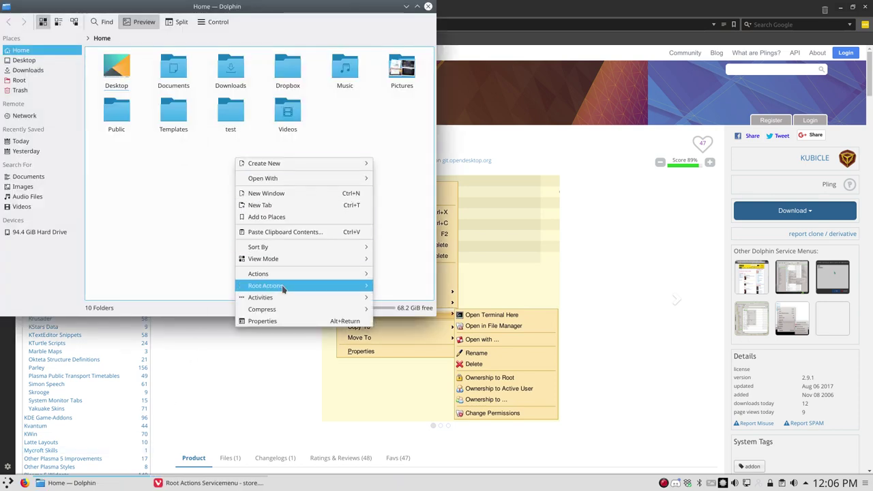
pyautogui.moveTo(283, 289)
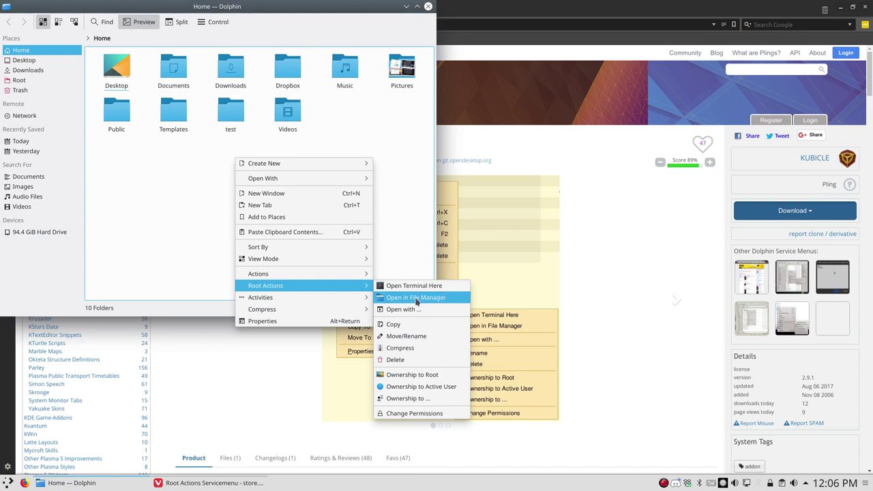
pyautogui.click(614, 284)
pyautogui.click(431, 6)
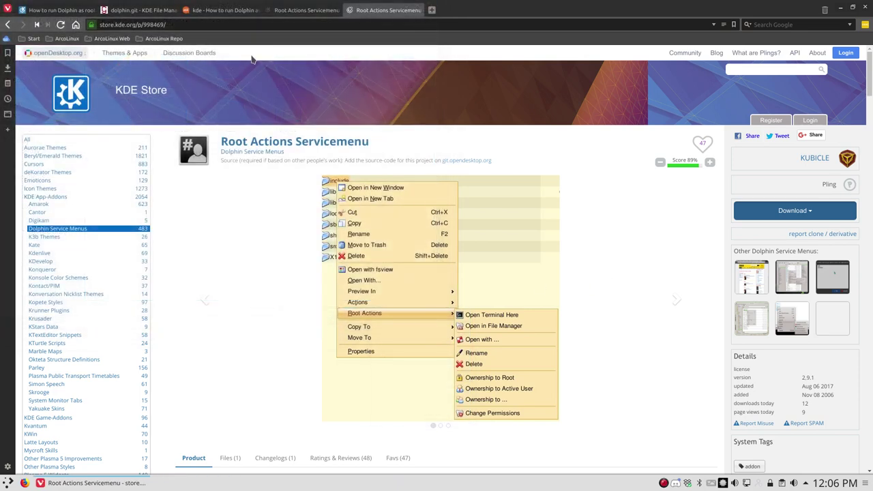
# - Review the dolphin.git commit in the browser, highlighting the root-execution error text and the EXIT_FAILURE return value
pyautogui.click(138, 11)
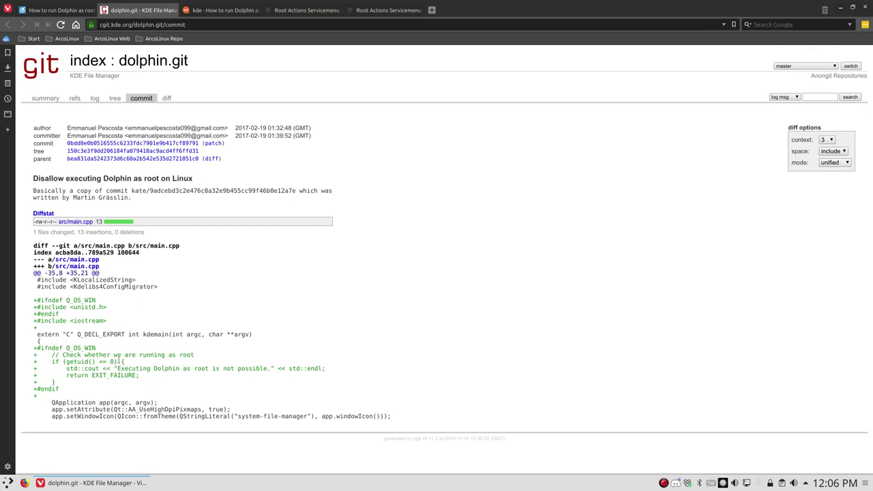
pyautogui.moveTo(78, 355); pyautogui.dragTo(277, 368)
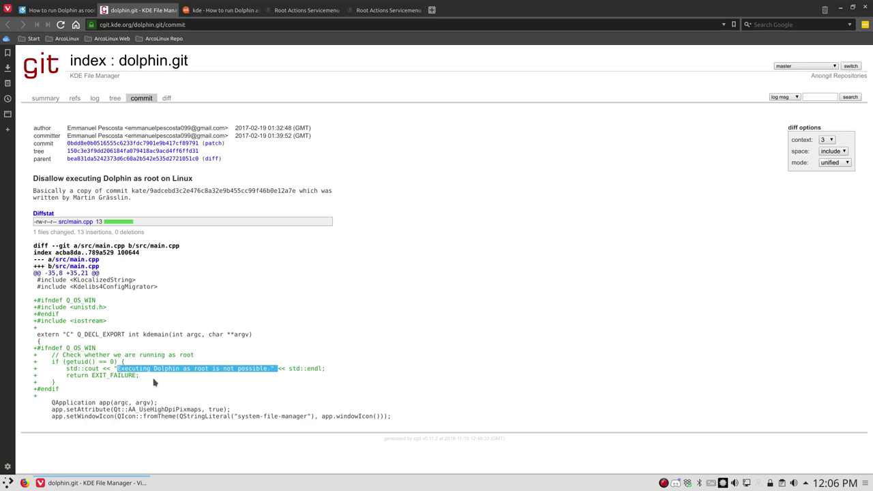
pyautogui.moveTo(138, 375); pyautogui.dragTo(91, 375)
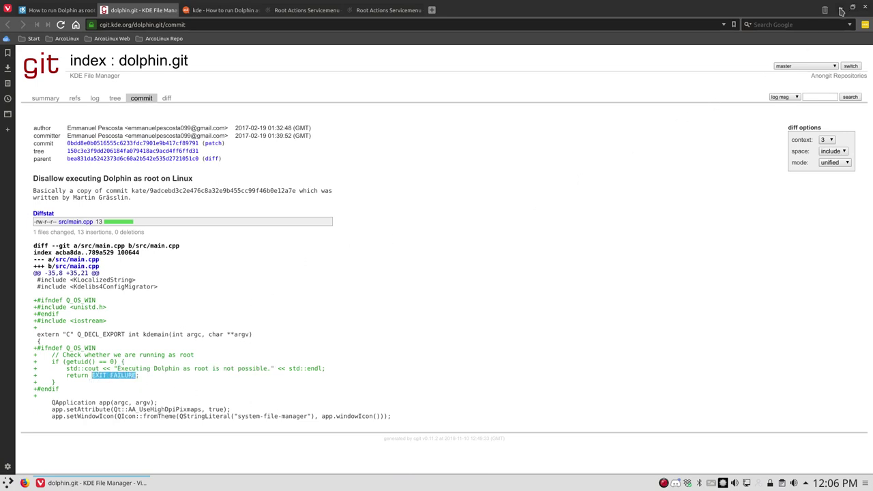
# - Read through the Ask Ubuntu answers on running Dolphin as root, then minimize the browser
pyautogui.click(225, 11)
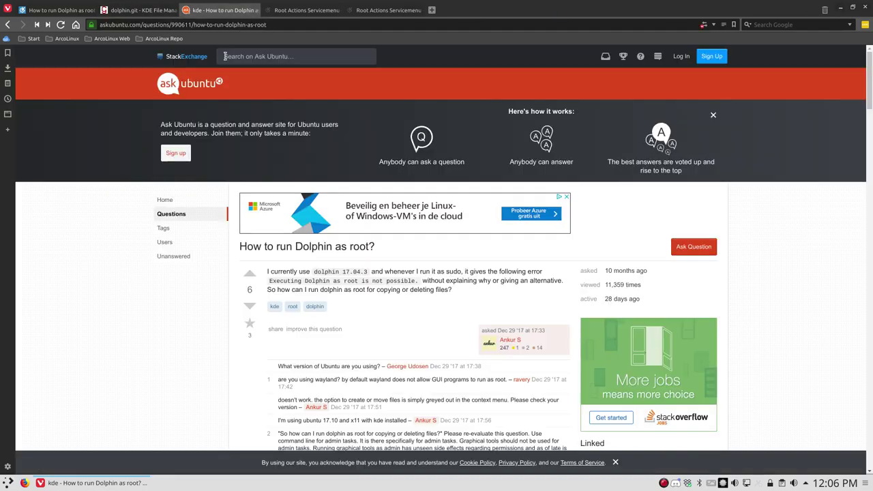
pyautogui.scroll(-20, 269, 350)
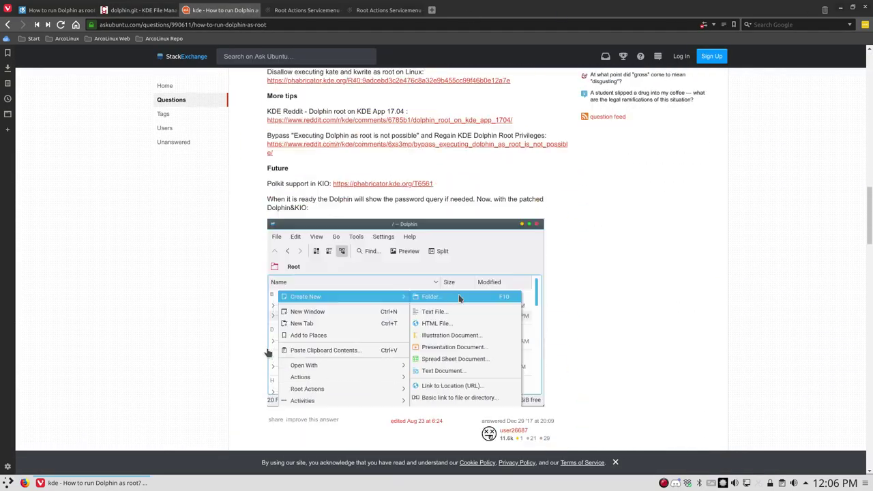
pyautogui.scroll(-4, 268, 354)
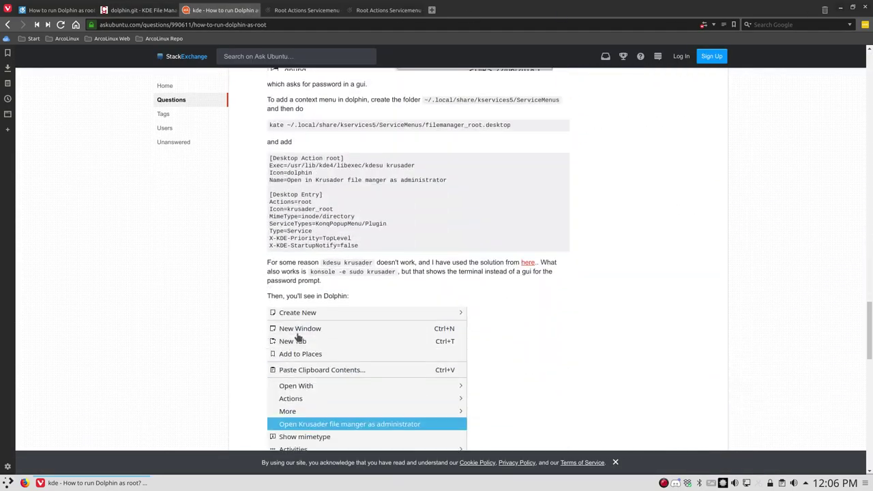
pyautogui.click(842, 12)
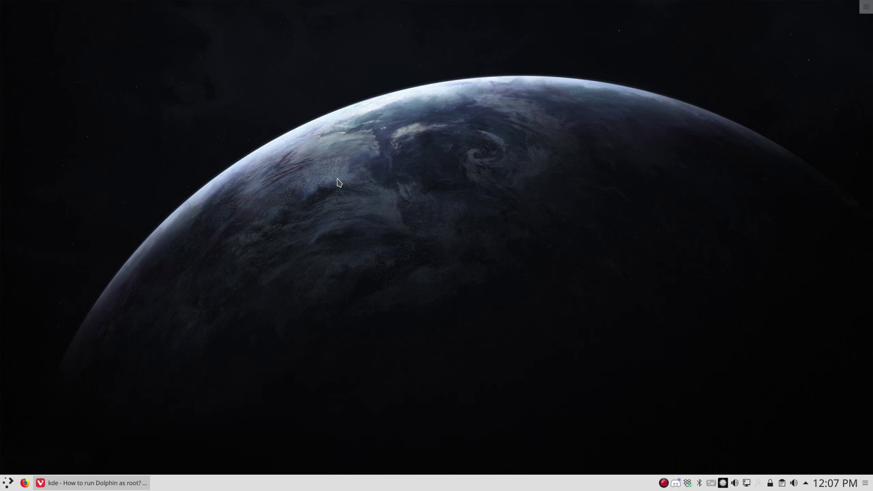
# - Install Thunar from a terminal with sudo pacman -S thunar, entering the sudo password and accepting the installation, then close the terminal
pyautogui.hotkey('ctrl', 'alt', 't')
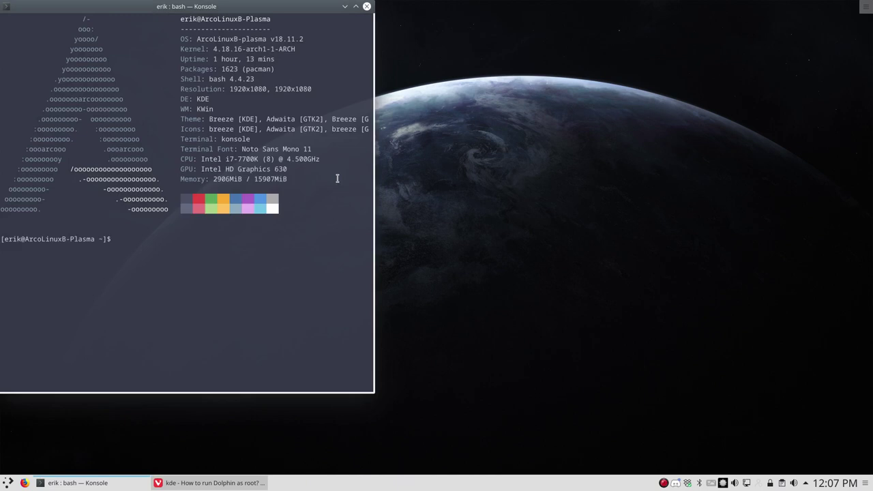
pyautogui.write('sudo pacman -S thunar')
pyautogui.press('Return')
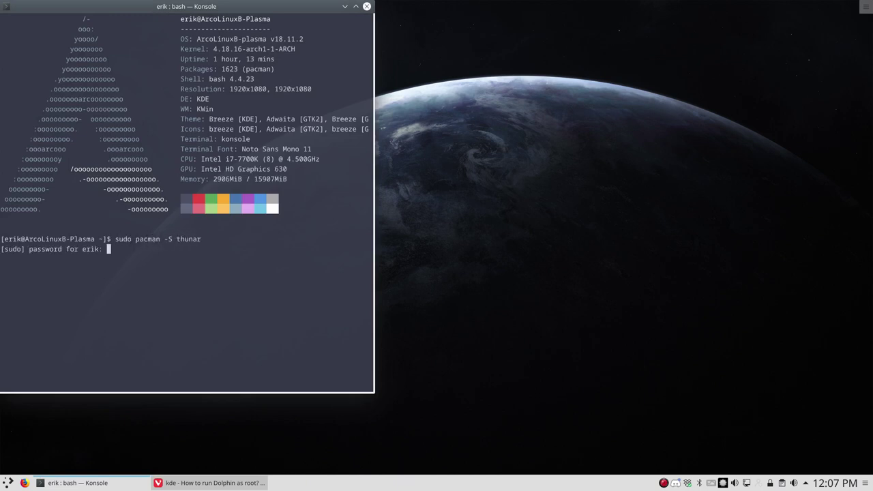
pyautogui.press('Return')
pyautogui.press('Return')
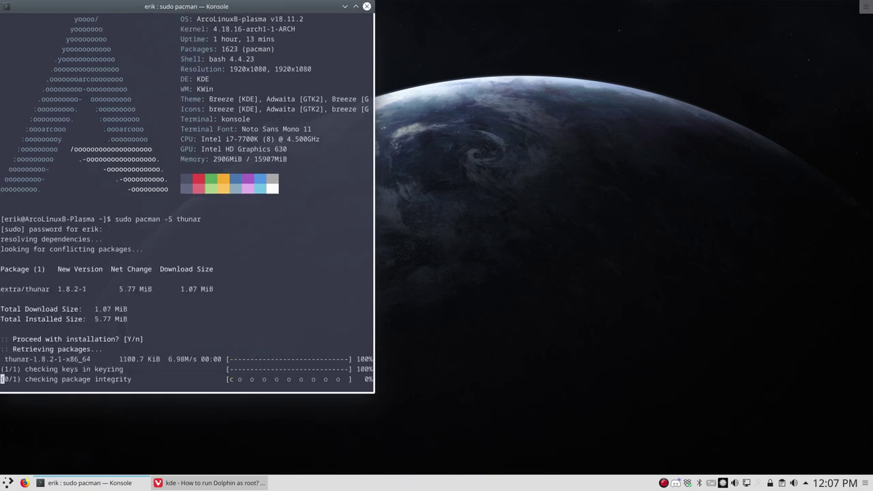
pyautogui.click(367, 10)
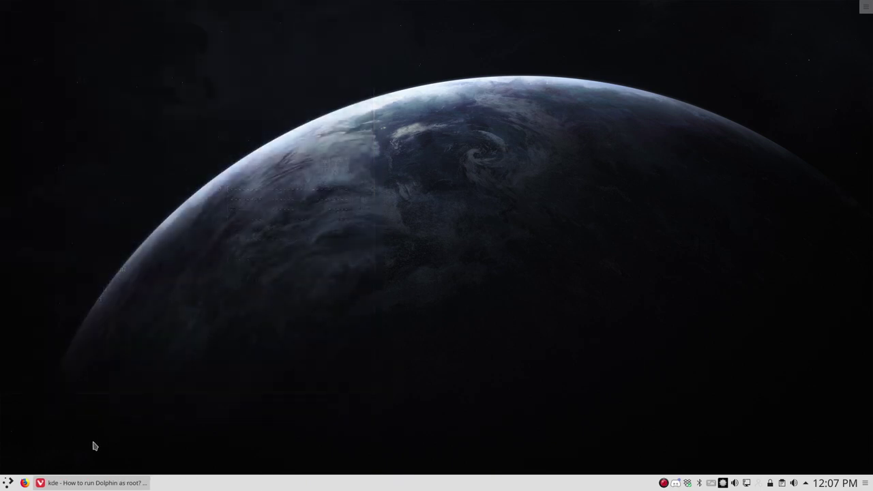
# - Launch the Thunar File Manager and reposition its window near the middle of the desktop
pyautogui.click(6, 485)
pyautogui.write('thunar')
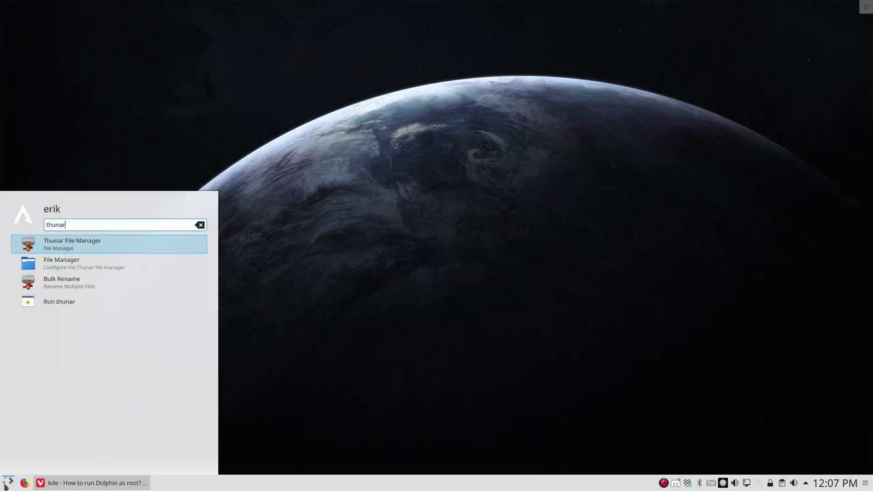
pyautogui.press('Return')
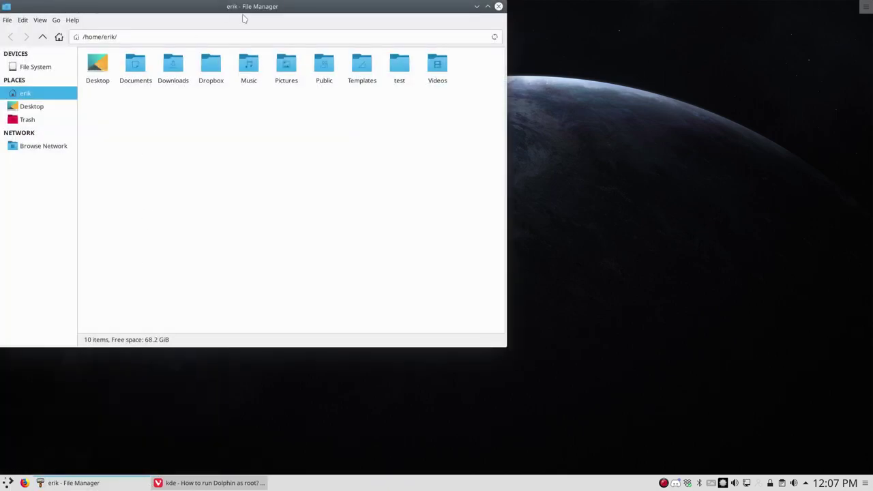
pyautogui.moveTo(242, 7); pyautogui.dragTo(484, 85)
# - View Thunar's version information and close the About dialog
pyautogui.click(291, 90)
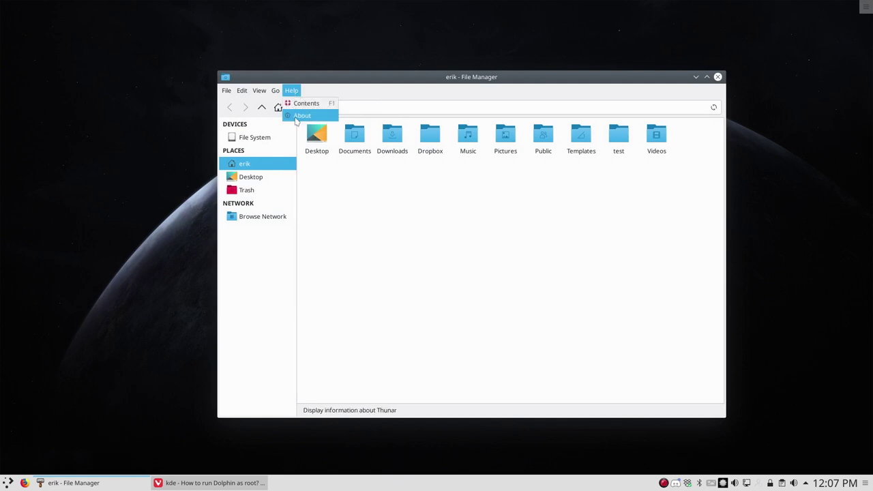
pyautogui.click(302, 115)
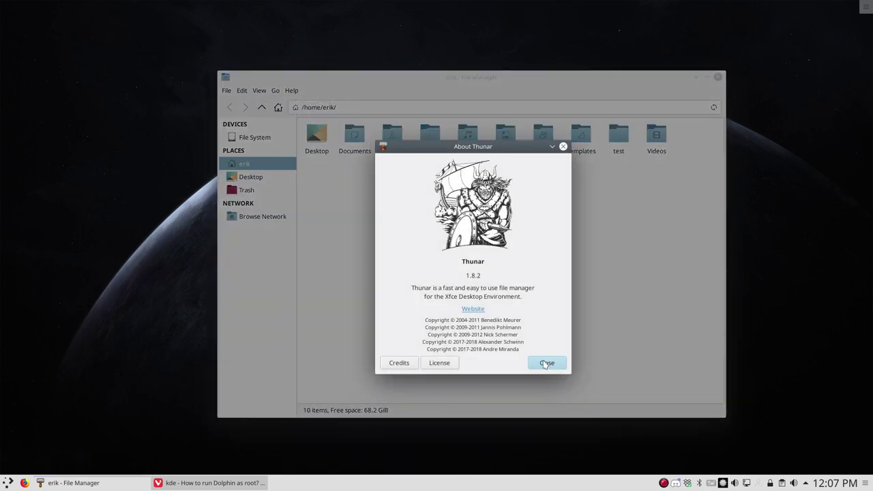
pyautogui.click(547, 363)
# - Open the home folder as root from Thunar, entering the administrative password, and place the root window over the regular one
pyautogui.rightClick(423, 204)
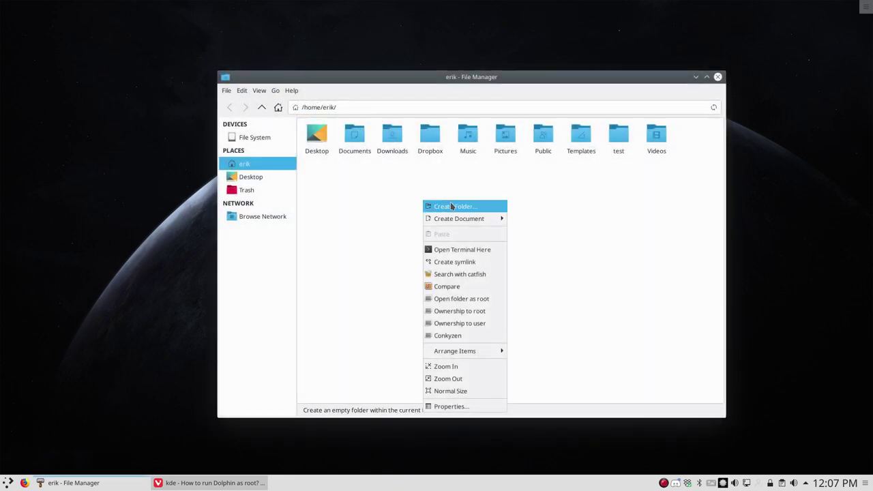
pyautogui.click(477, 299)
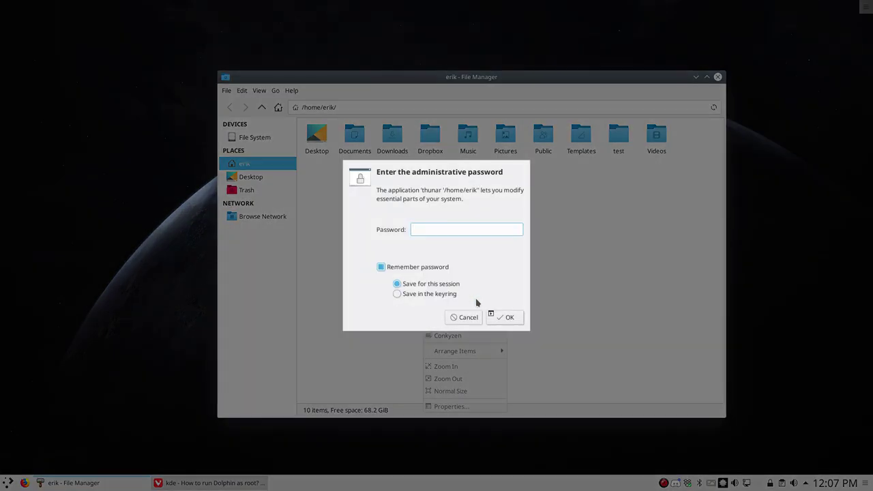
pyautogui.write('••••')
pyautogui.press('Return')
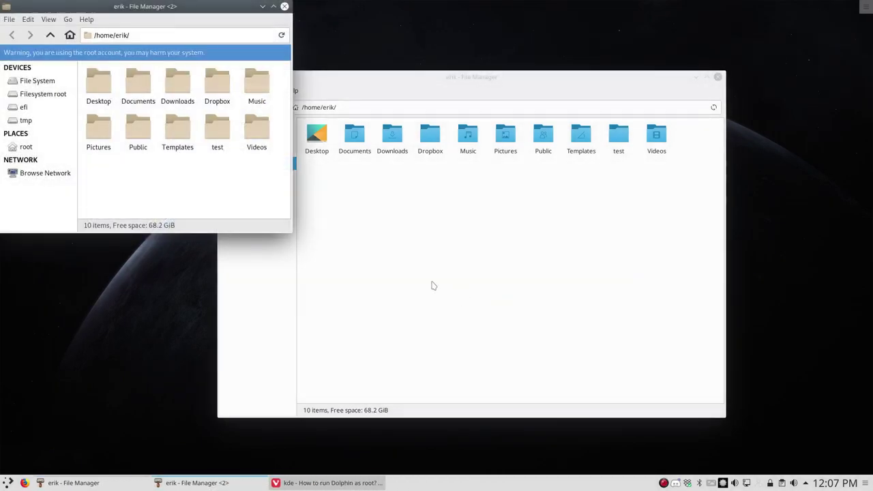
pyautogui.moveTo(137, 6); pyautogui.dragTo(525, 180)
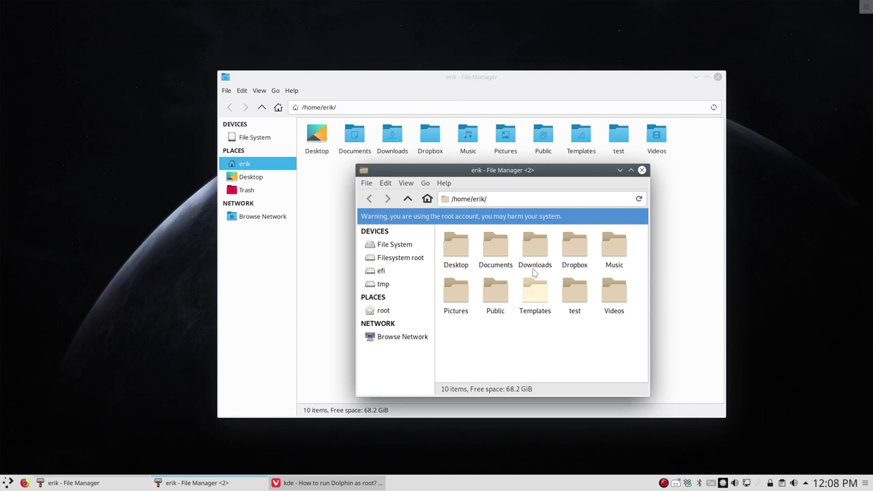
# - Browse to /etc in the root window and open the rename prompt for the binfmt.d folder, cancelling without renaming
pyautogui.click(394, 246)
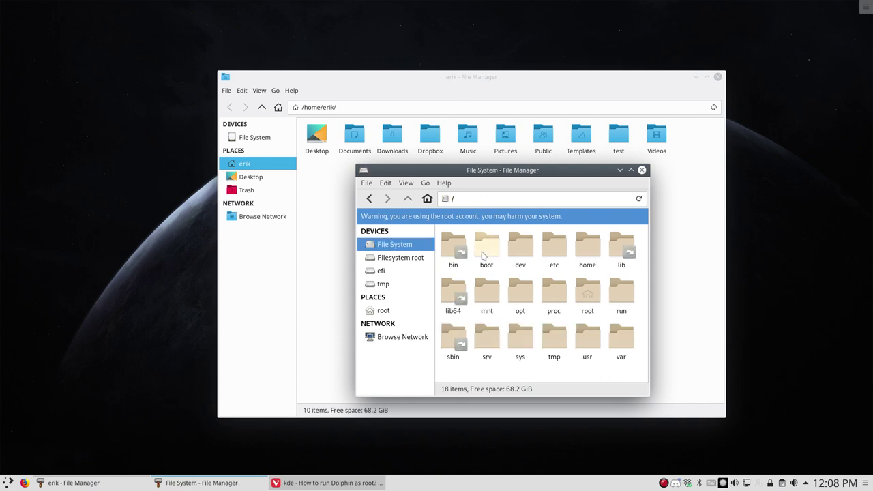
pyautogui.click(554, 246)
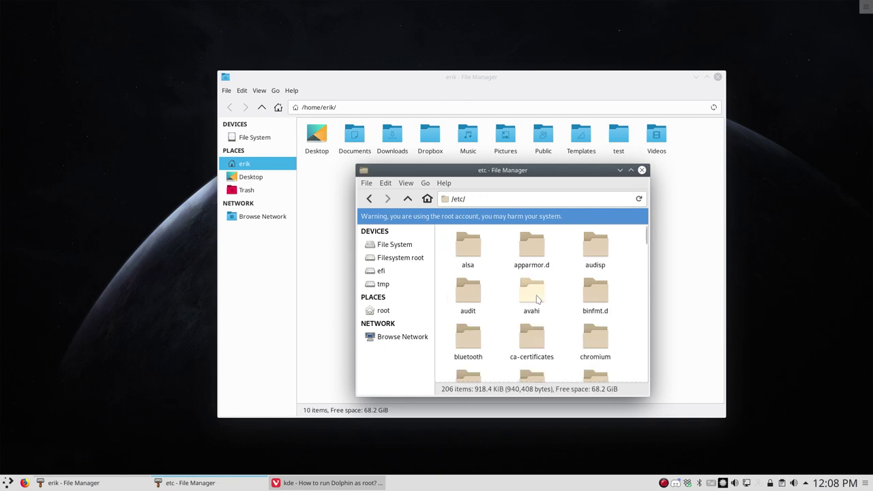
pyautogui.rightClick(593, 295)
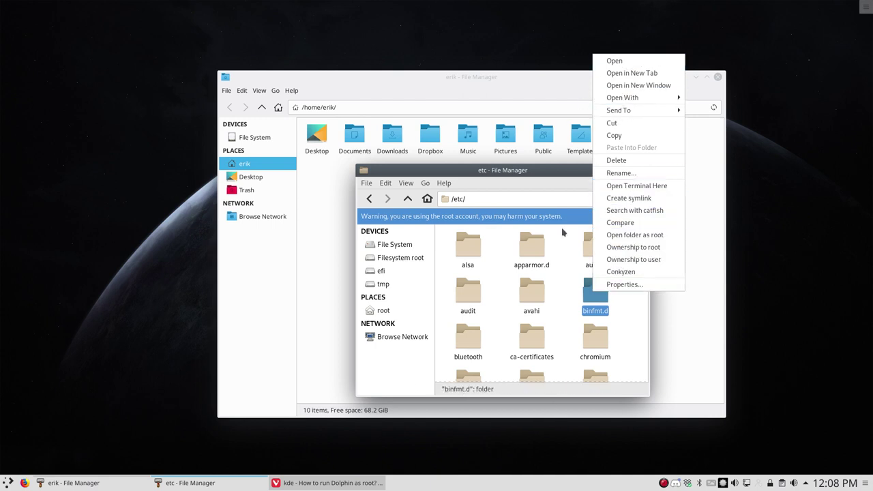
pyautogui.press('Escape')
pyautogui.press('F2')
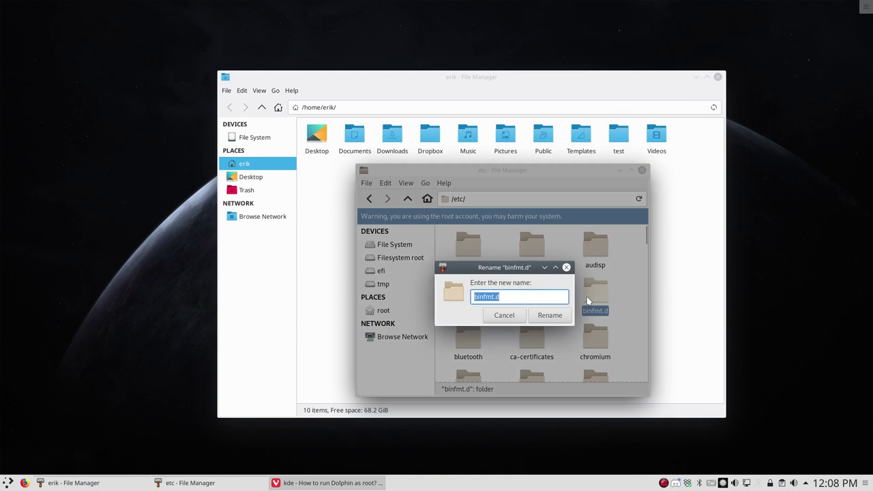
pyautogui.click(504, 315)
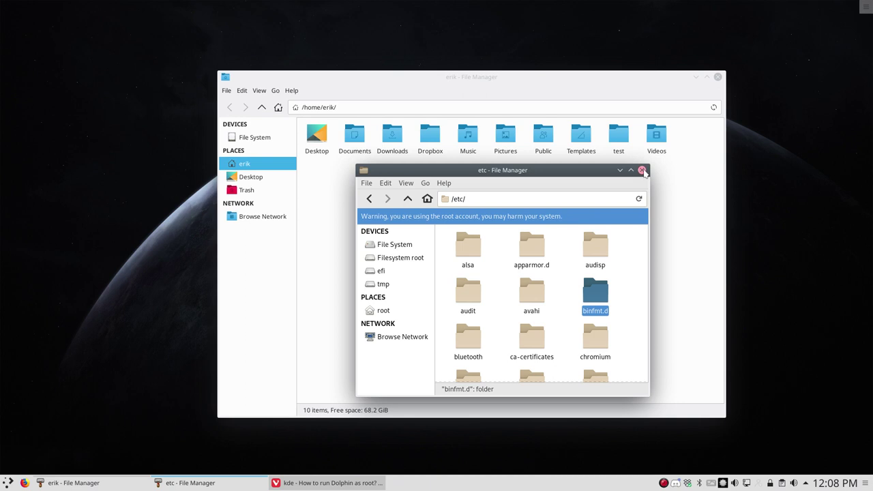
# - Close the root window, view the File System location in the regular Thunar window, and close that window too
pyautogui.click(641, 170)
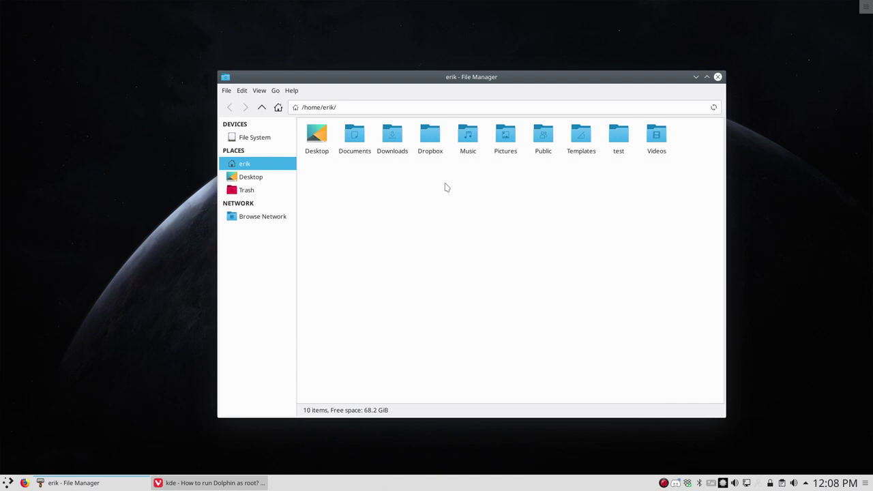
pyautogui.click(260, 137)
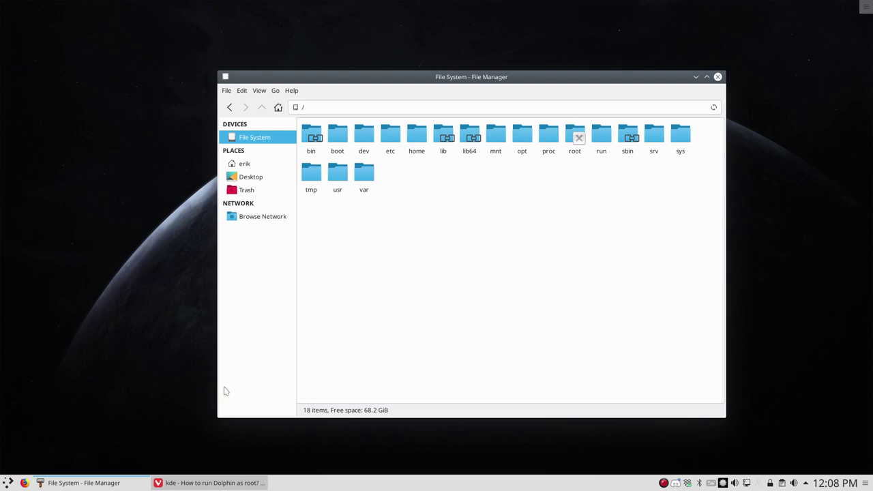
pyautogui.click(717, 78)
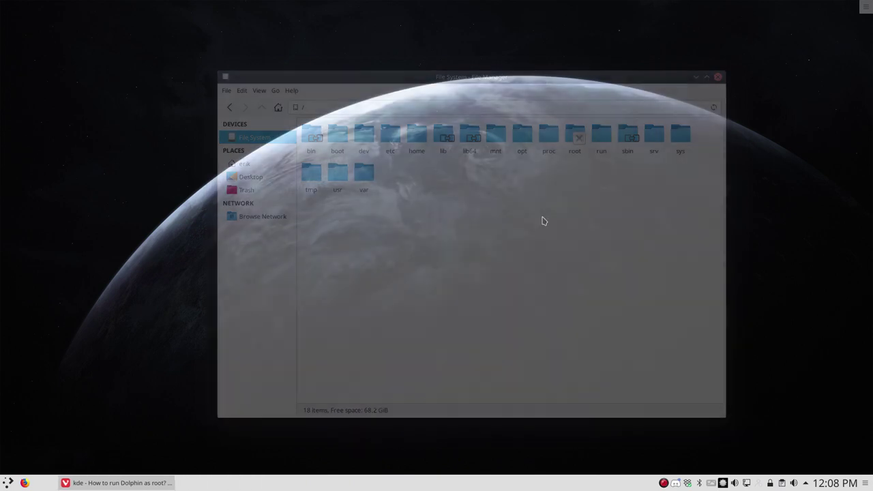
# - Reopen Dolphin at the Home folder and review the Root Actions offered for it
pyautogui.press('super+e')
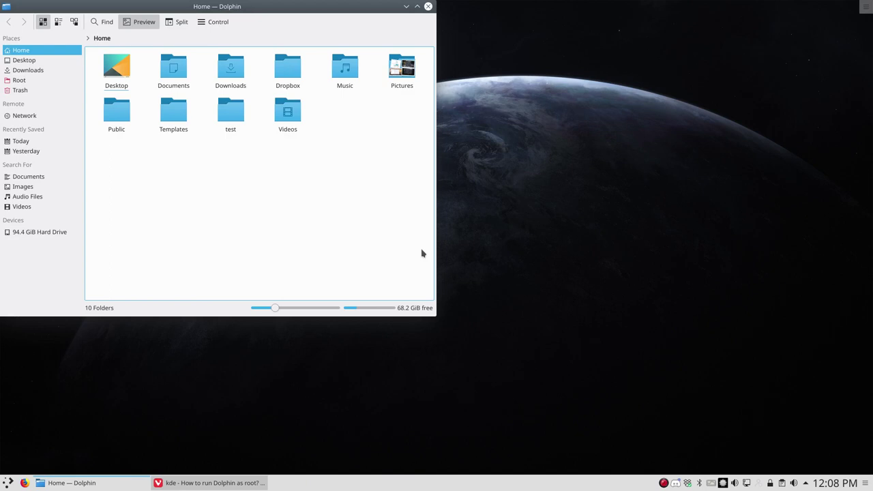
pyautogui.rightClick(310, 178)
pyautogui.moveTo(353, 304)
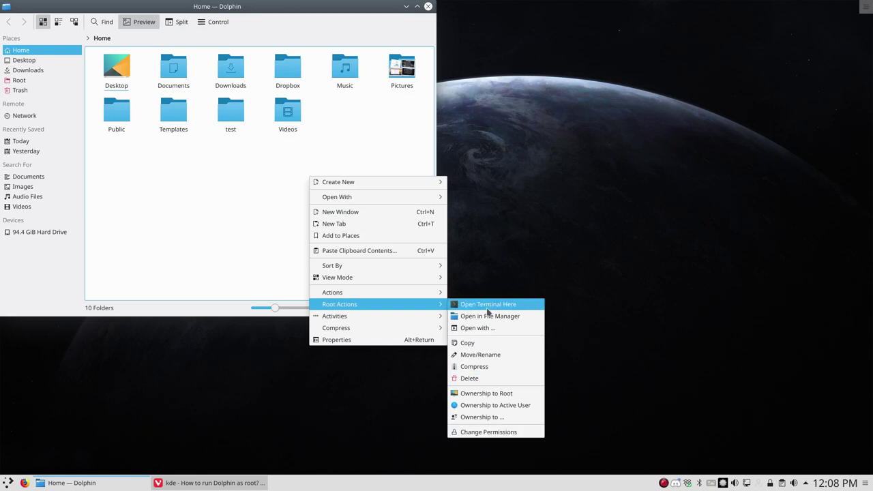
pyautogui.click(220, 216)
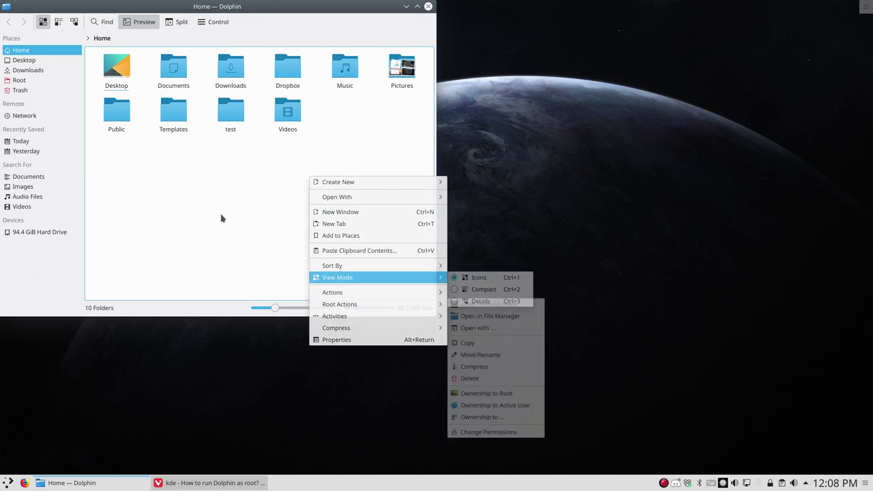
# - Look up Root Actions Servicemenu in the new-services download list from Dolphin's Services preferences, then close both dialogs without applying changes
pyautogui.click(215, 27)
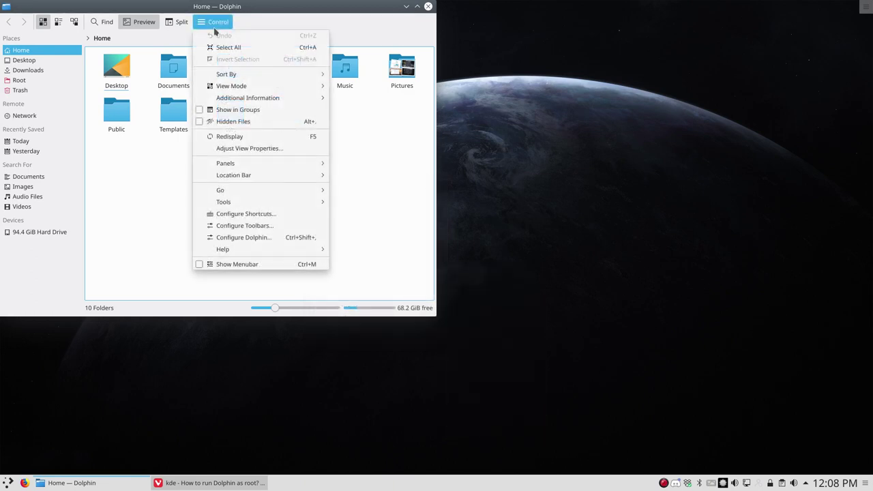
pyautogui.click(266, 243)
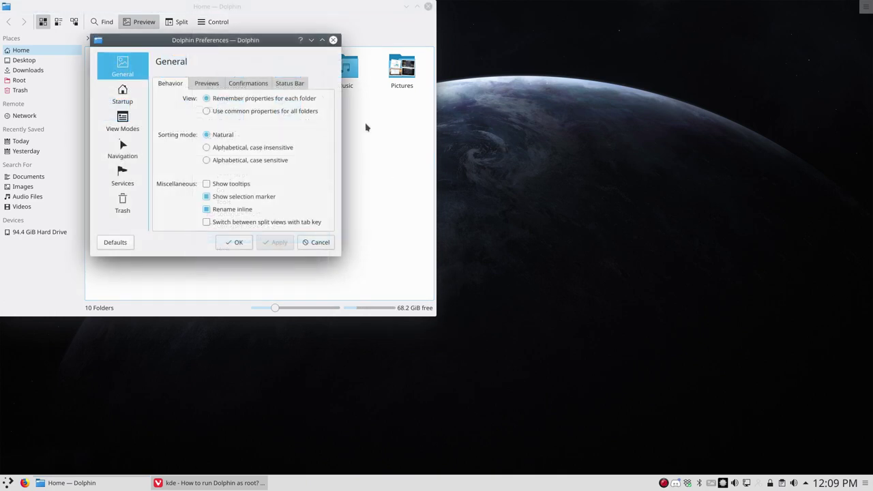
pyautogui.click(131, 174)
pyautogui.click(211, 95)
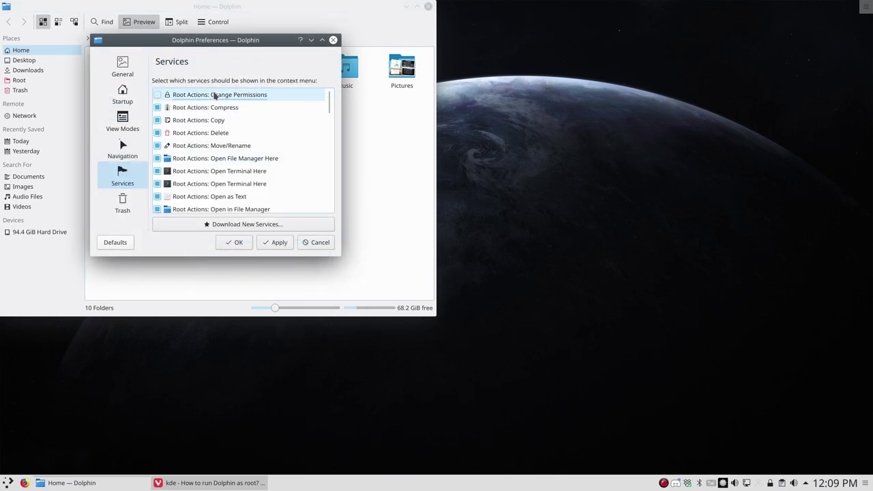
pyautogui.click(244, 226)
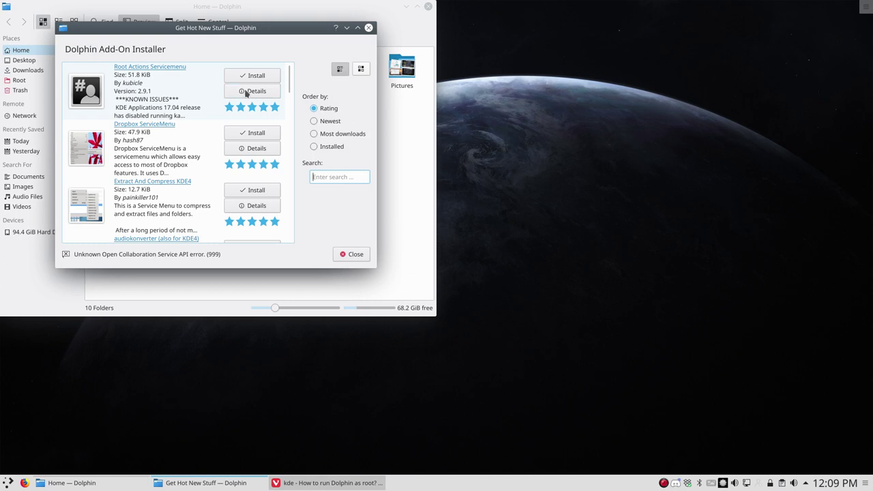
pyautogui.click(368, 28)
pyautogui.click(331, 35)
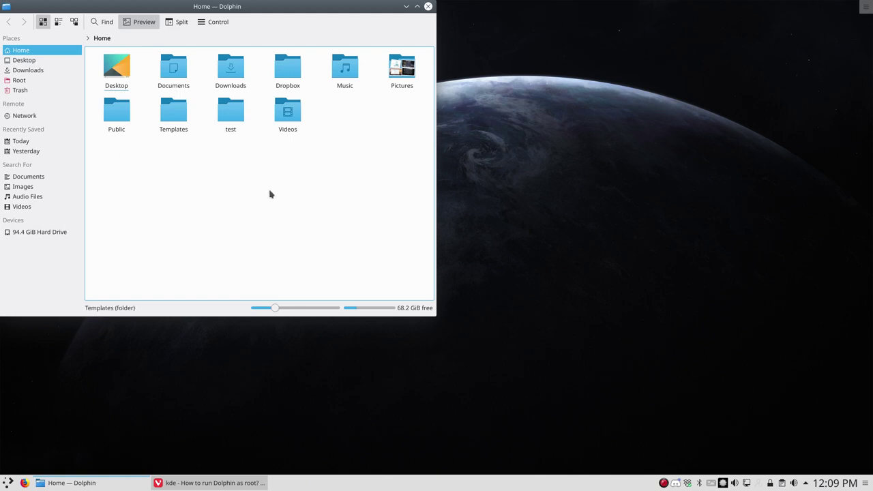
pyautogui.rightClick(188, 197)
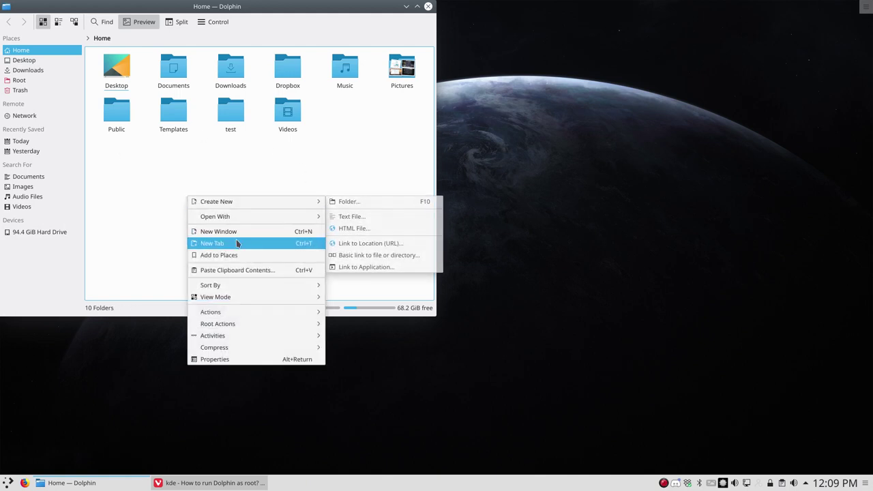
pyautogui.click(296, 162)
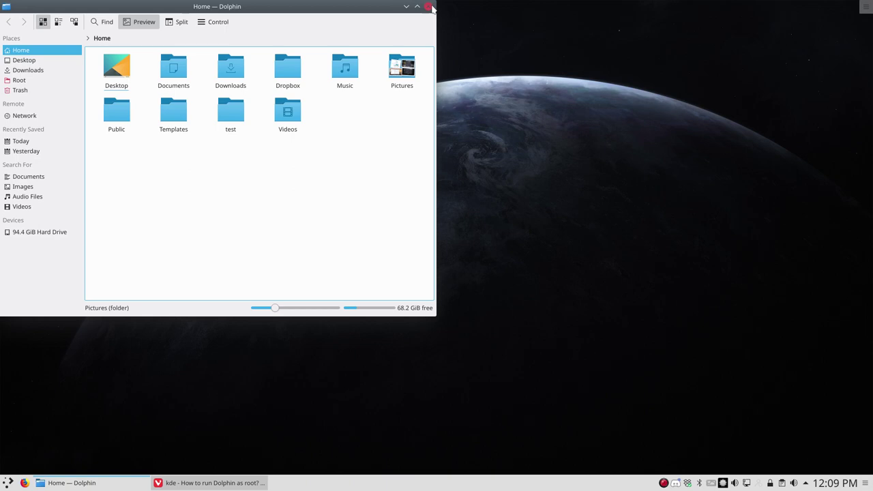